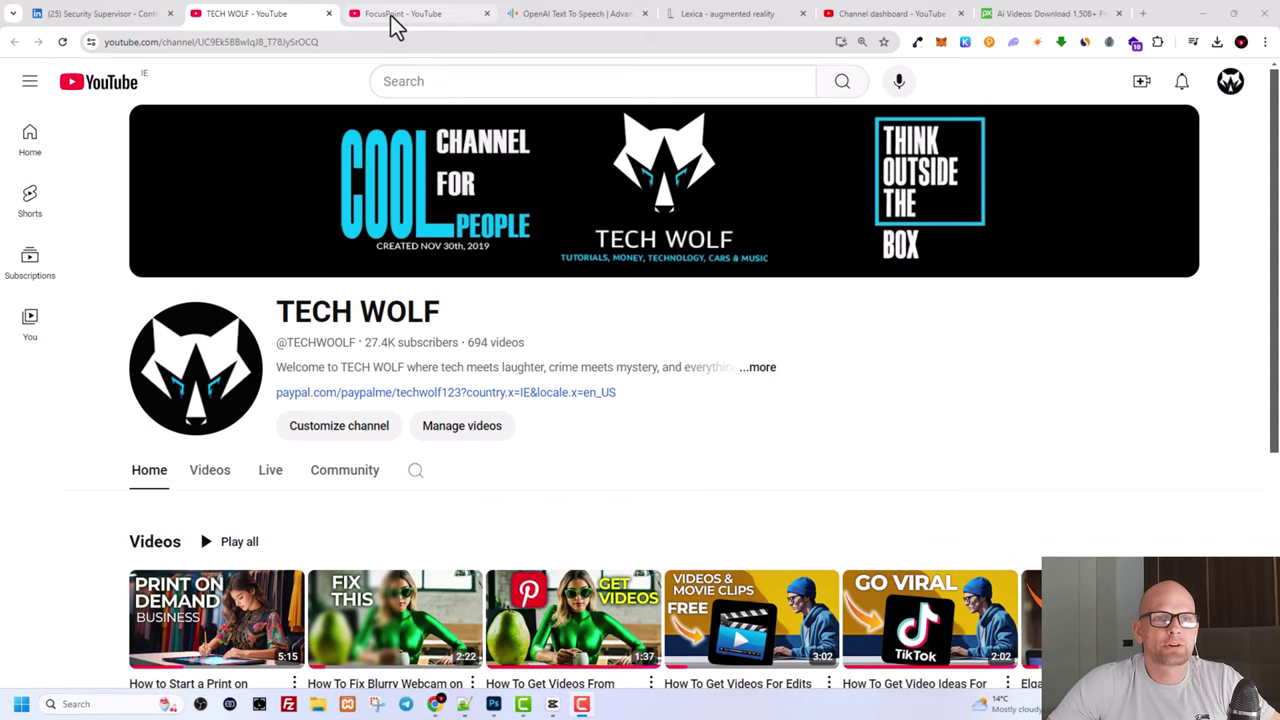
Step: Go to the FocusPoint channel tab and open its 'Augmented Reality' video
{"action": "left_click", "coordinate": [391, 14]}
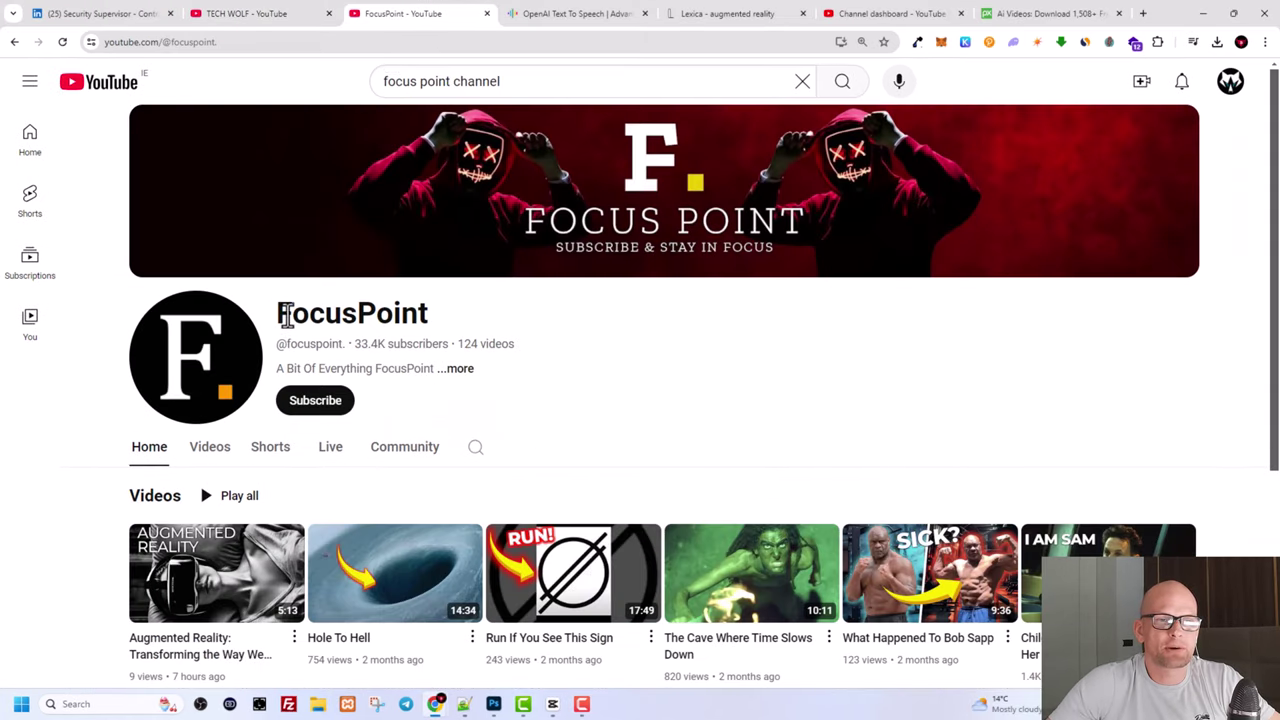
{"action": "left_click_drag", "start_coordinate": [290, 313], "coordinate": [466, 343]}
{"action": "scroll", "coordinate": [209, 517], "scroll_direction": "down", "scroll_amount": 2}
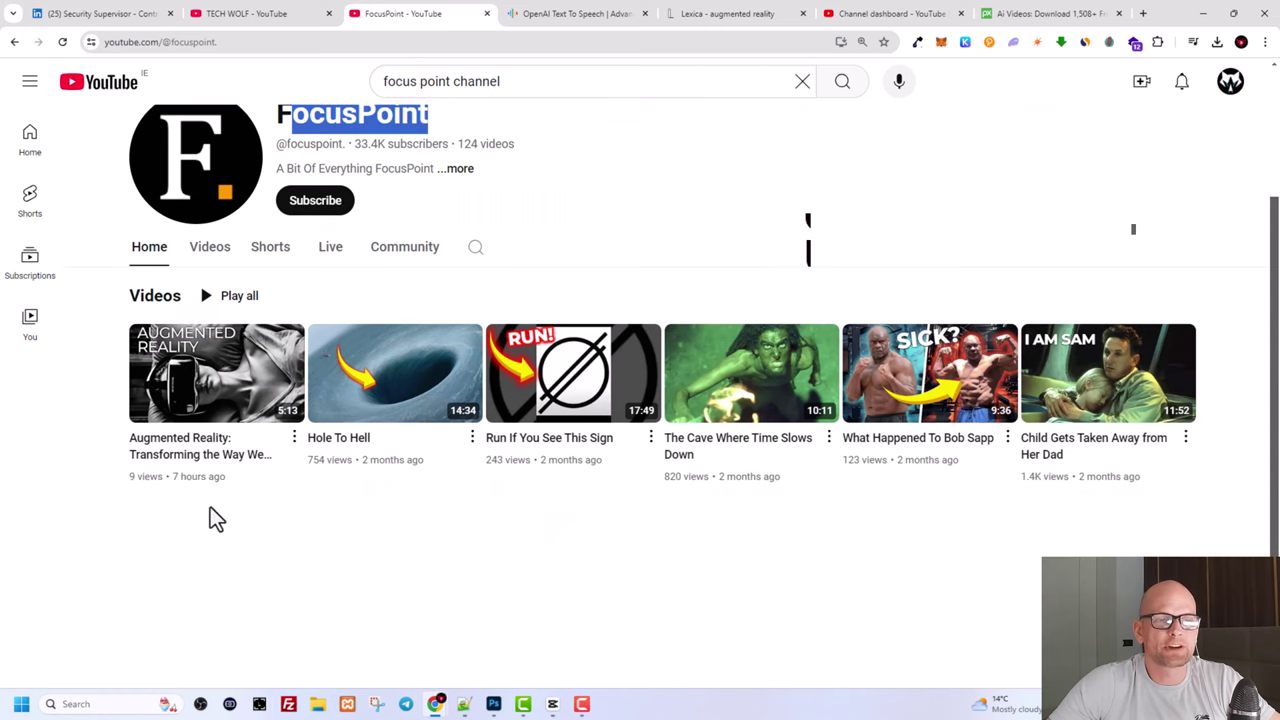
{"action": "left_click", "coordinate": [232, 400]}
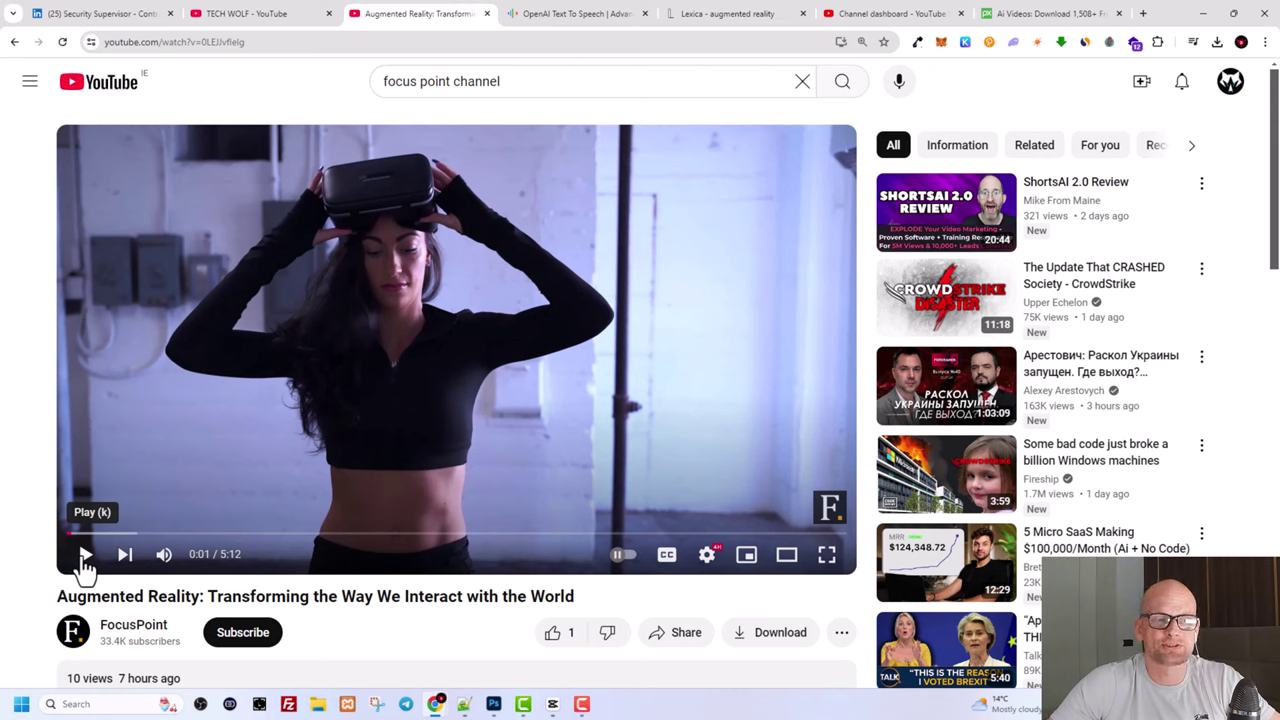
Step: Play the Augmented Reality video, pause it at 0:14, and close its tab
{"action": "left_click", "coordinate": [84, 556]}
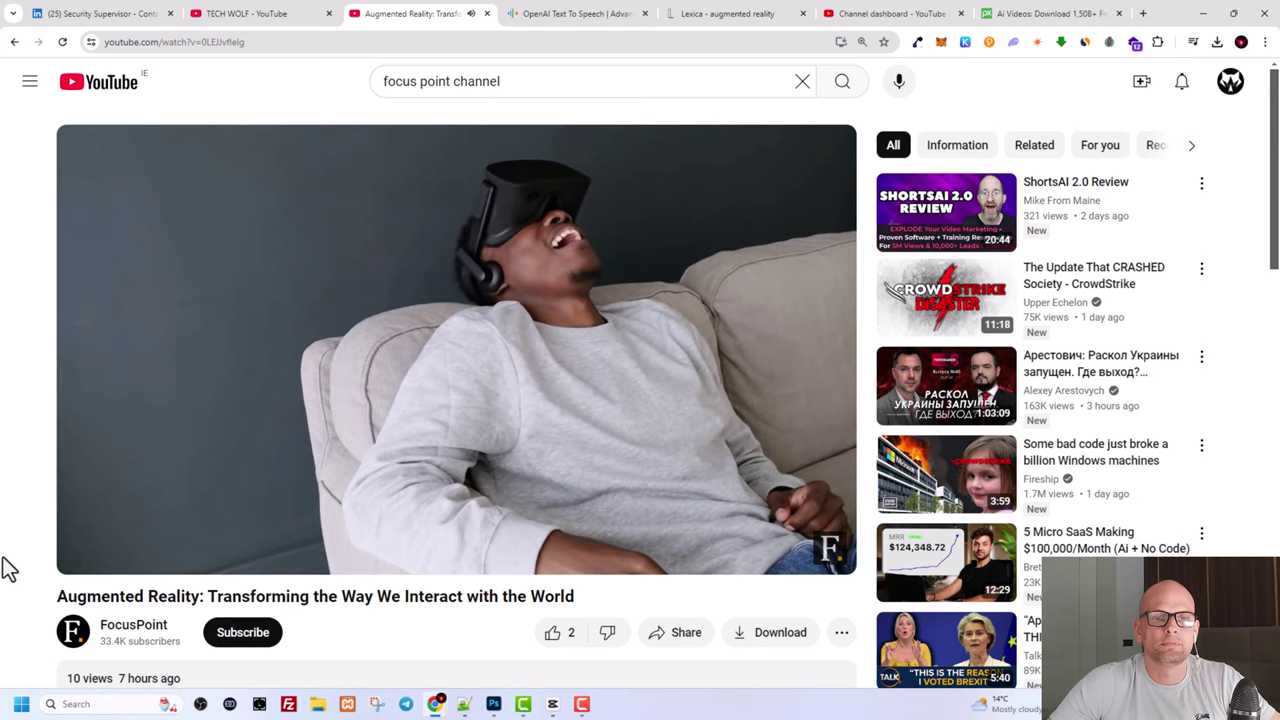
{"action": "left_click", "coordinate": [296, 430]}
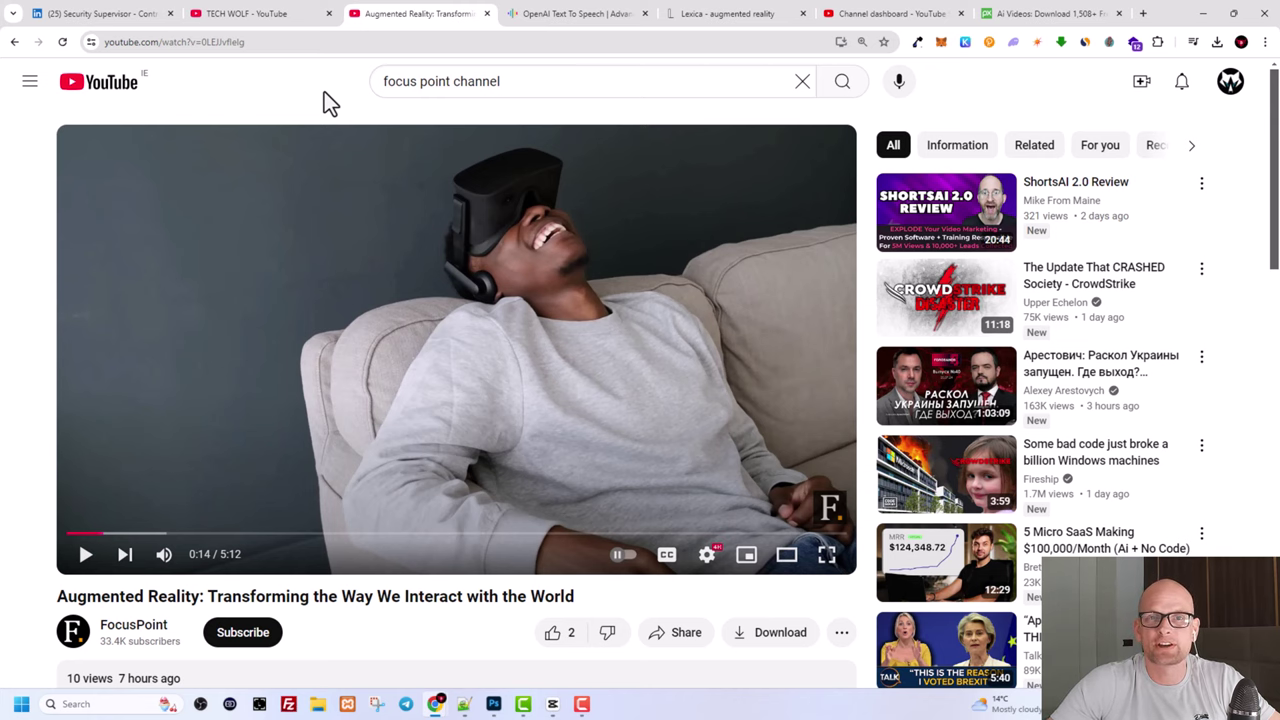
{"action": "left_click", "coordinate": [487, 15]}
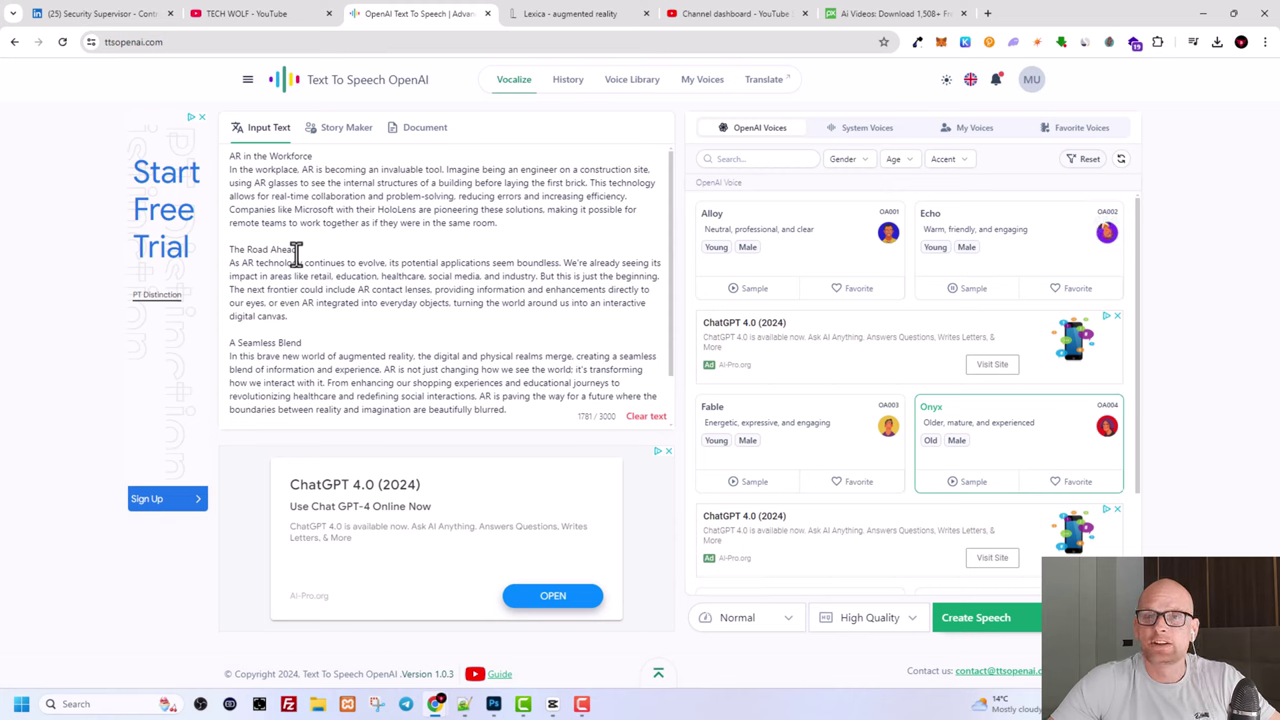
Step: Check the AR script's 1781 / 3000 character count, then bring up the Onyx narration
{"action": "left_click", "coordinate": [571, 422]}
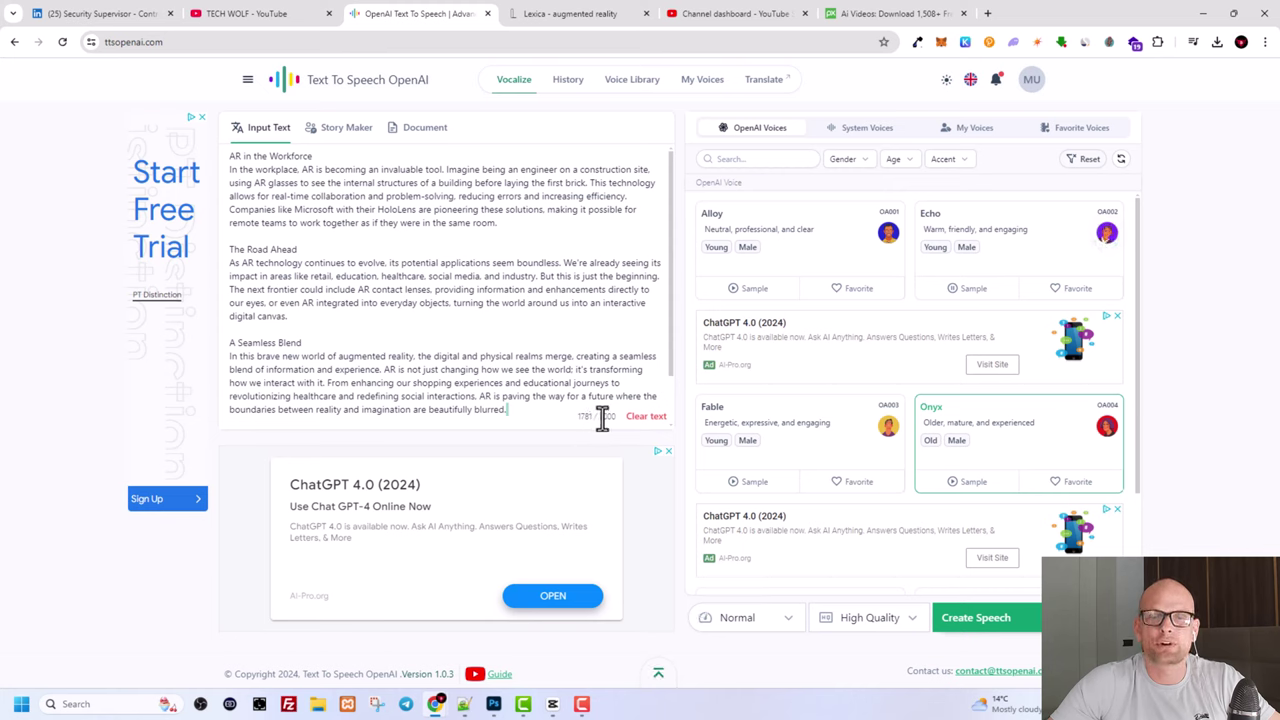
{"action": "triple_click", "coordinate": [612, 420]}
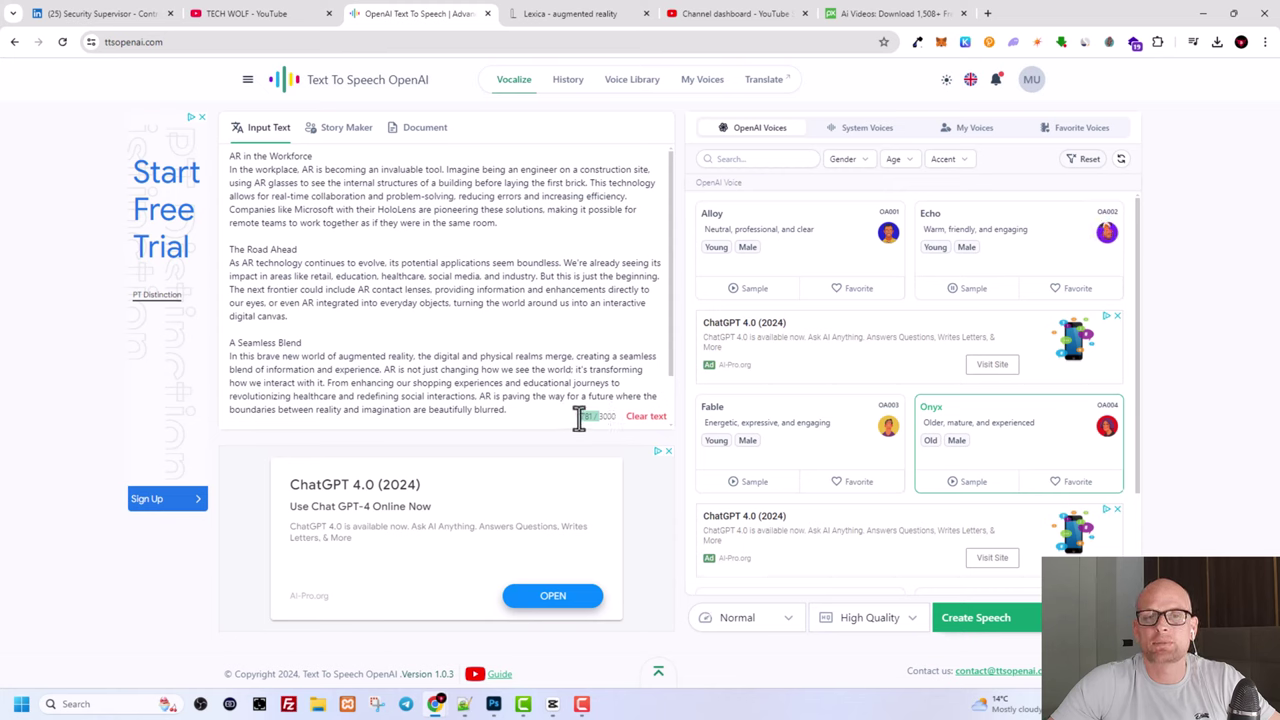
{"action": "left_click", "coordinate": [579, 418]}
{"action": "left_click_drag", "start_coordinate": [579, 418], "coordinate": [613, 490]}
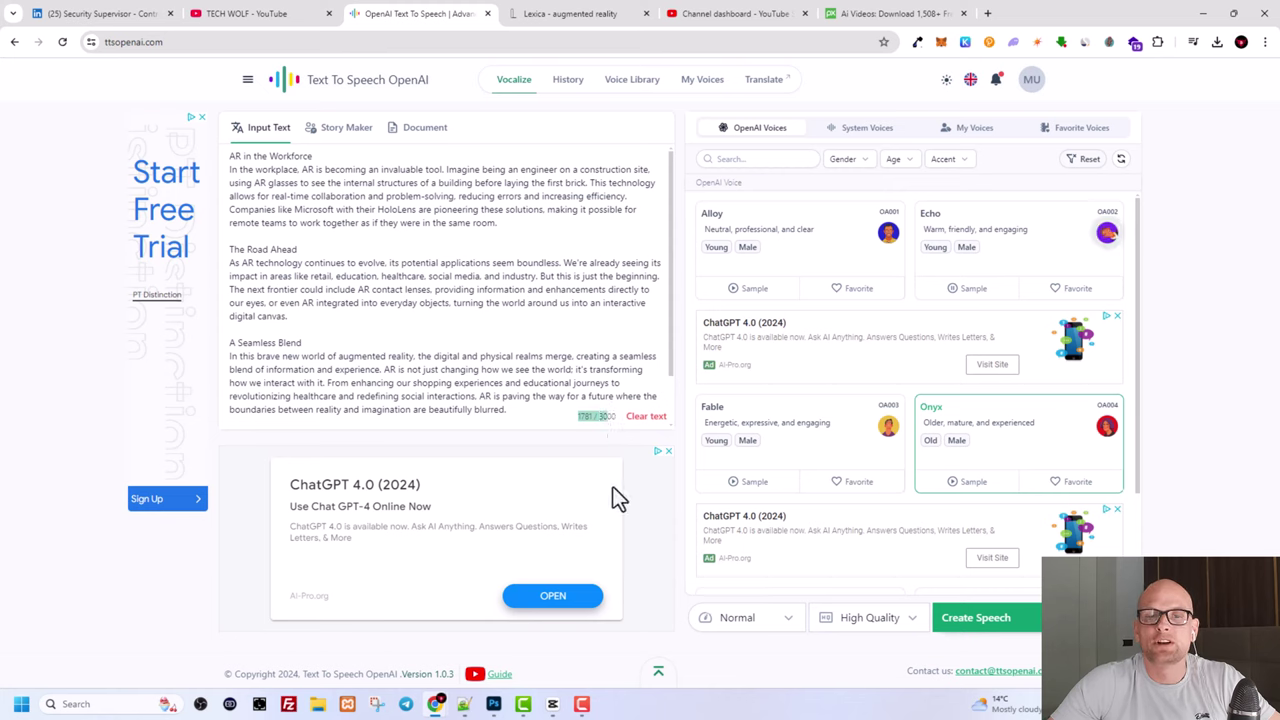
{"action": "left_click", "coordinate": [658, 672]}
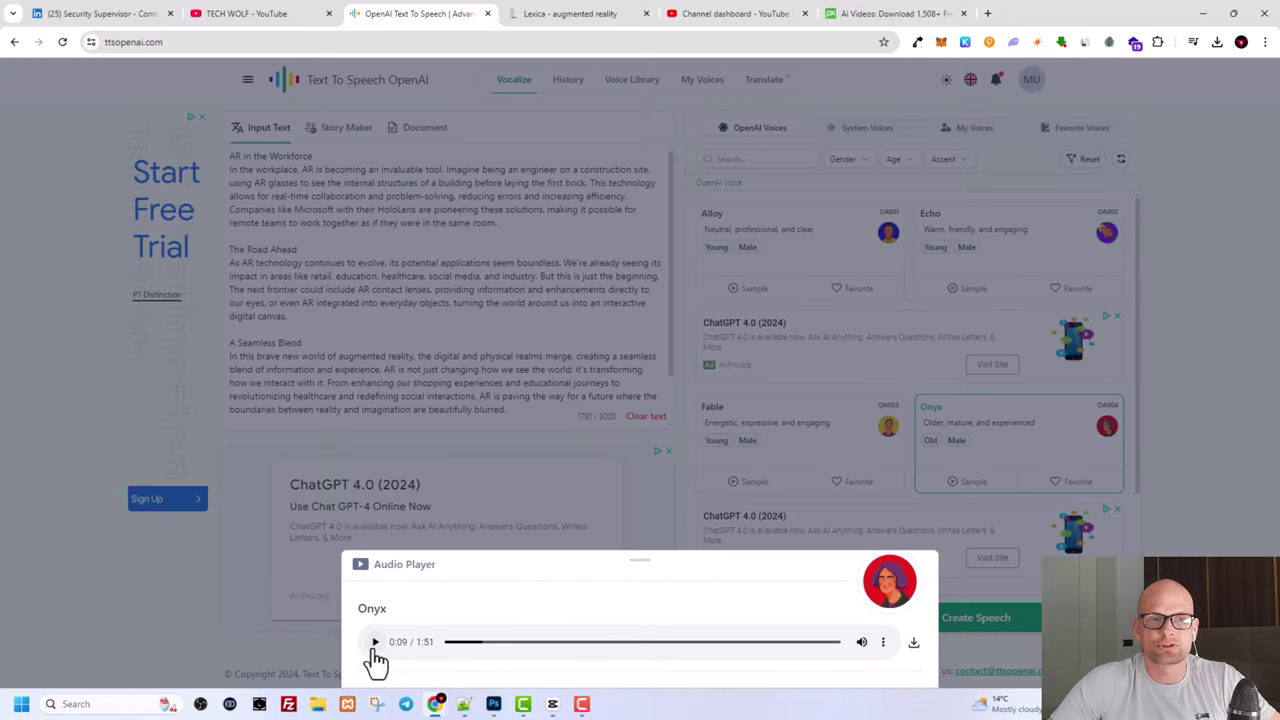
Step: Play the Onyx narration to about 0:13, then close the audio player
{"action": "left_click", "coordinate": [375, 645]}
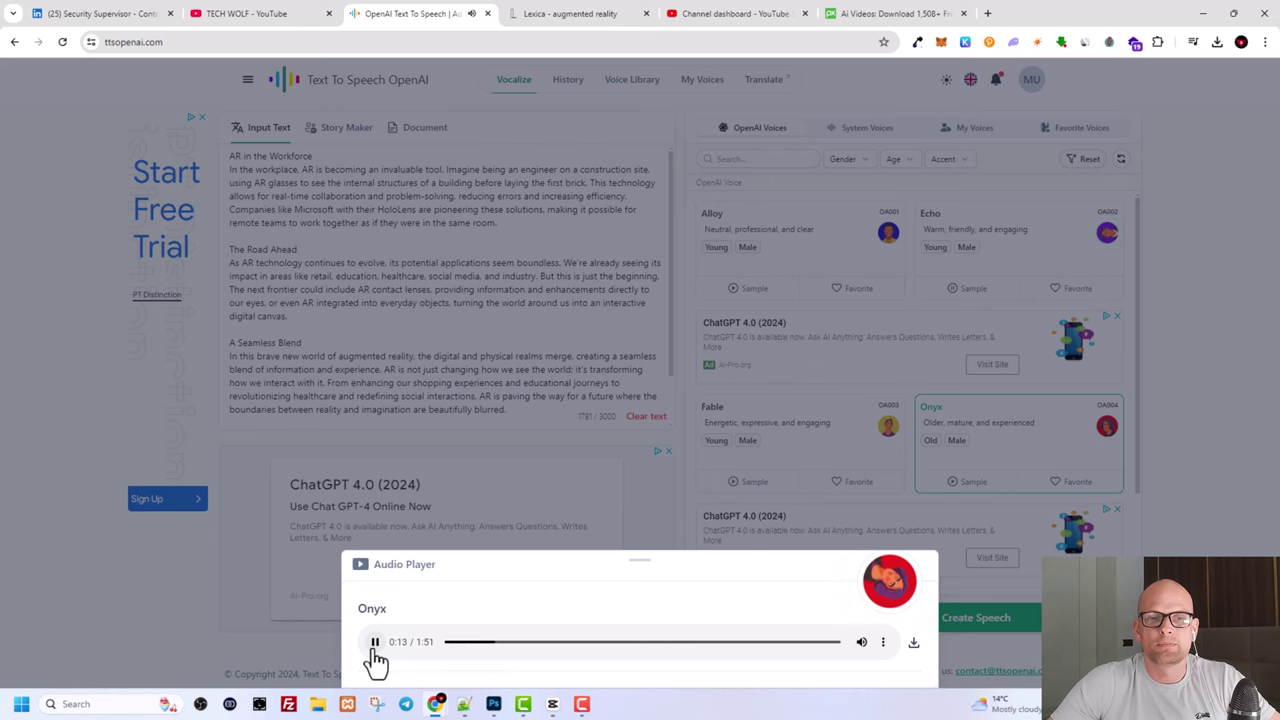
{"action": "left_click", "coordinate": [314, 597]}
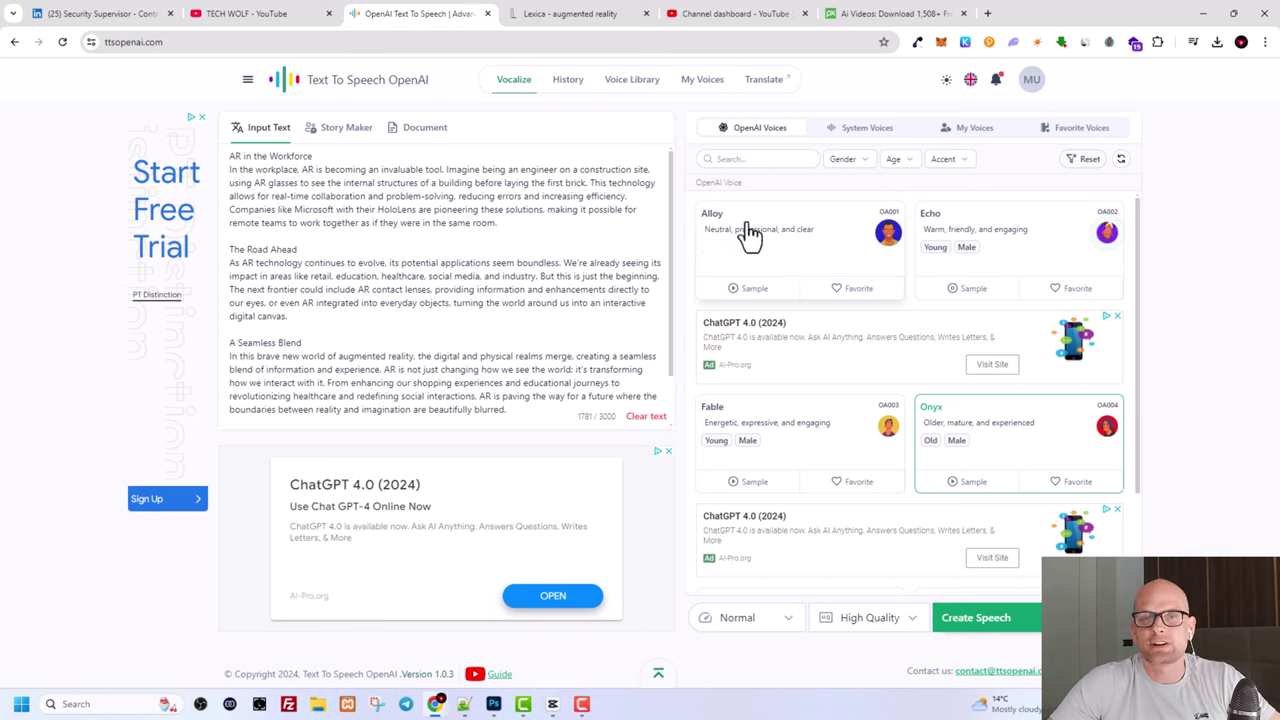
Step: Look over the Gender and Accent voice filter options
{"action": "left_click", "coordinate": [850, 160]}
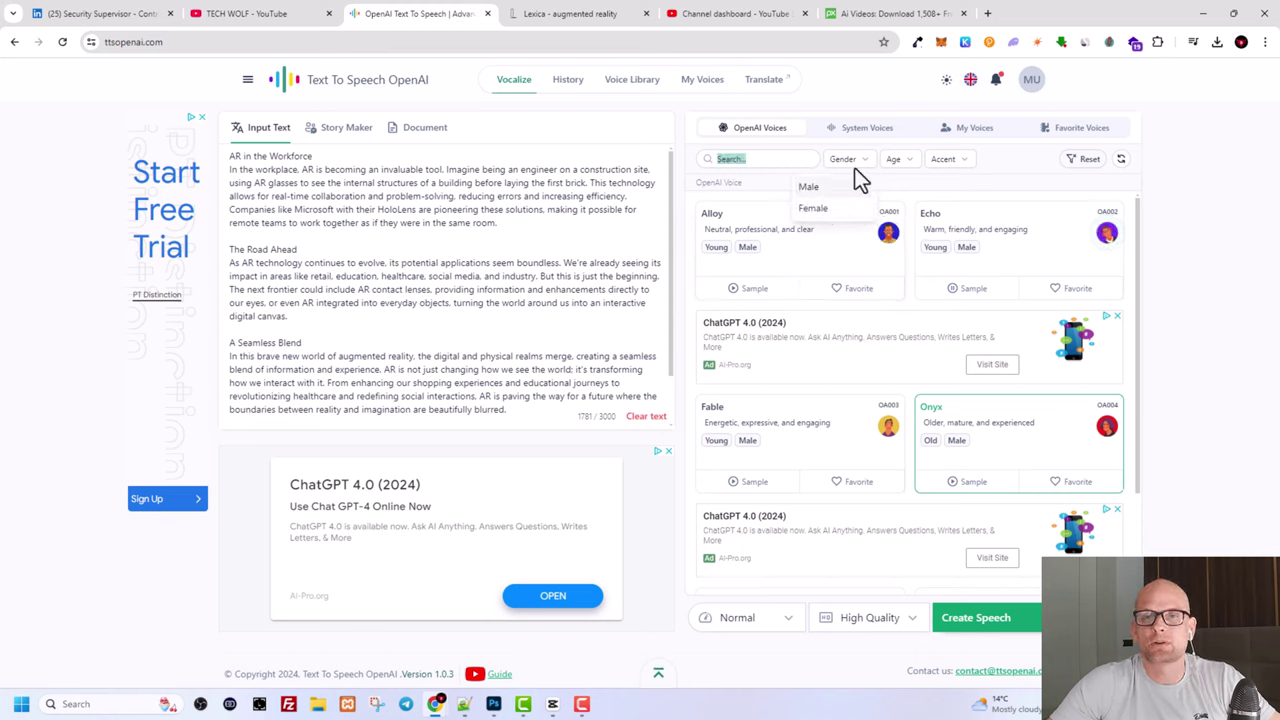
{"action": "left_click", "coordinate": [955, 162]}
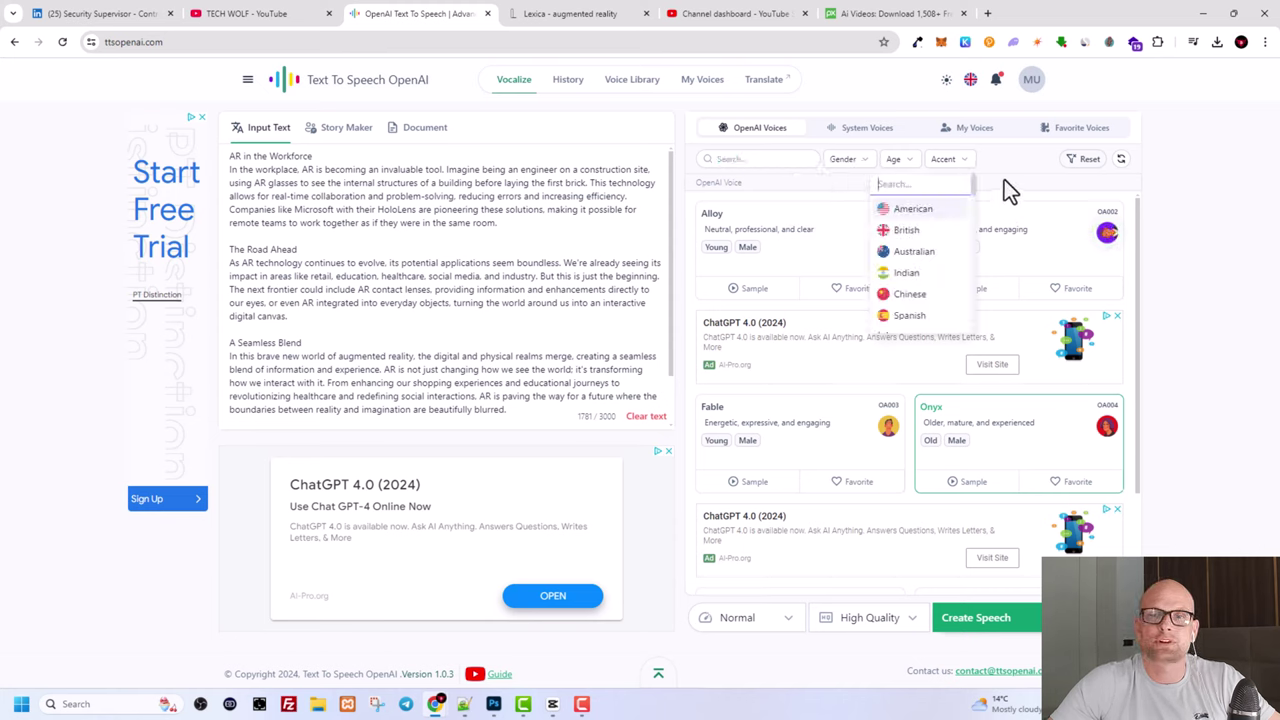
{"action": "left_click", "coordinate": [1004, 179]}
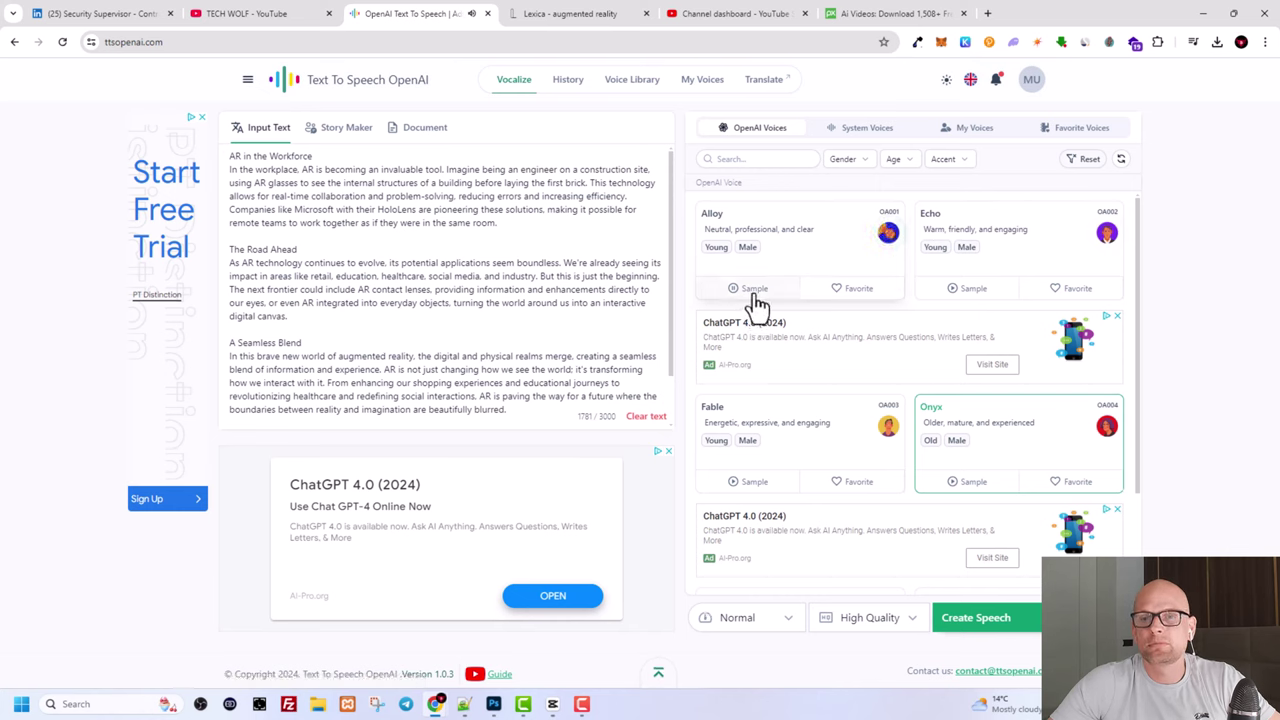
Step: Preview the Echo, Fable and Nova voice samples, then switch to Pixabay's AI videos
{"action": "left_click", "coordinate": [973, 290]}
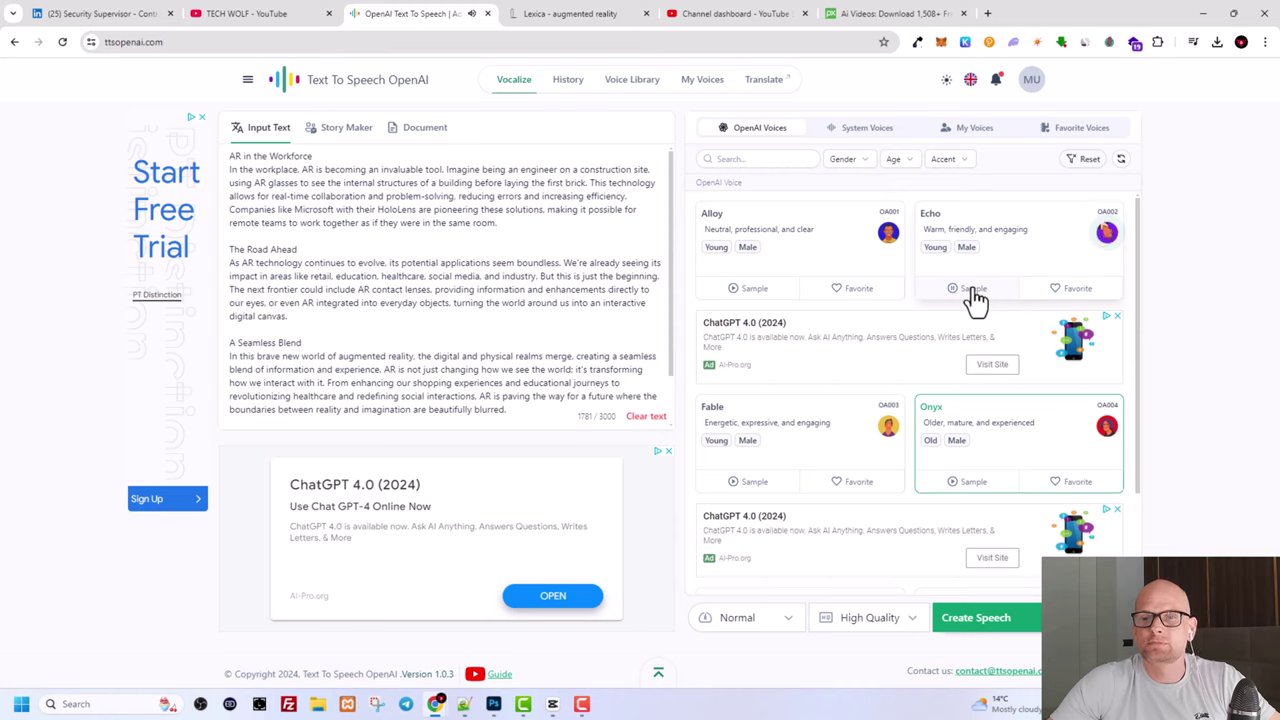
{"action": "left_click", "coordinate": [738, 482]}
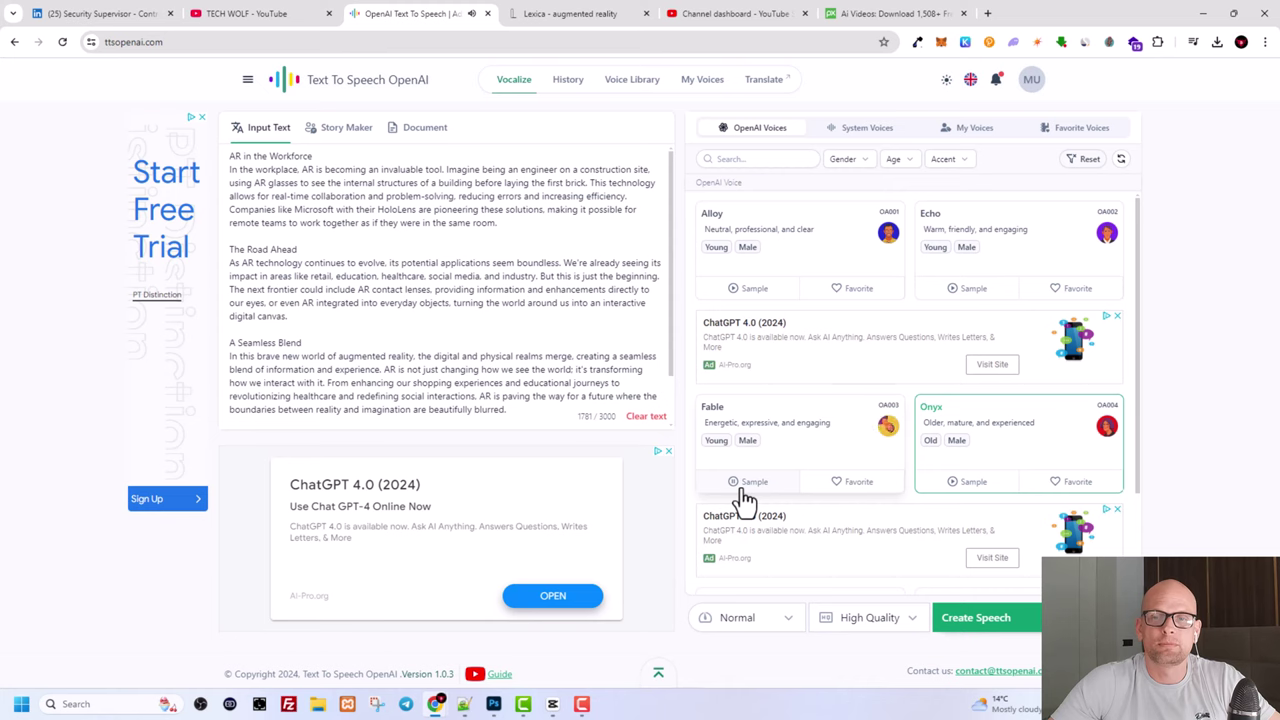
{"action": "scroll", "coordinate": [985, 358], "scroll_direction": "down", "scroll_amount": 2}
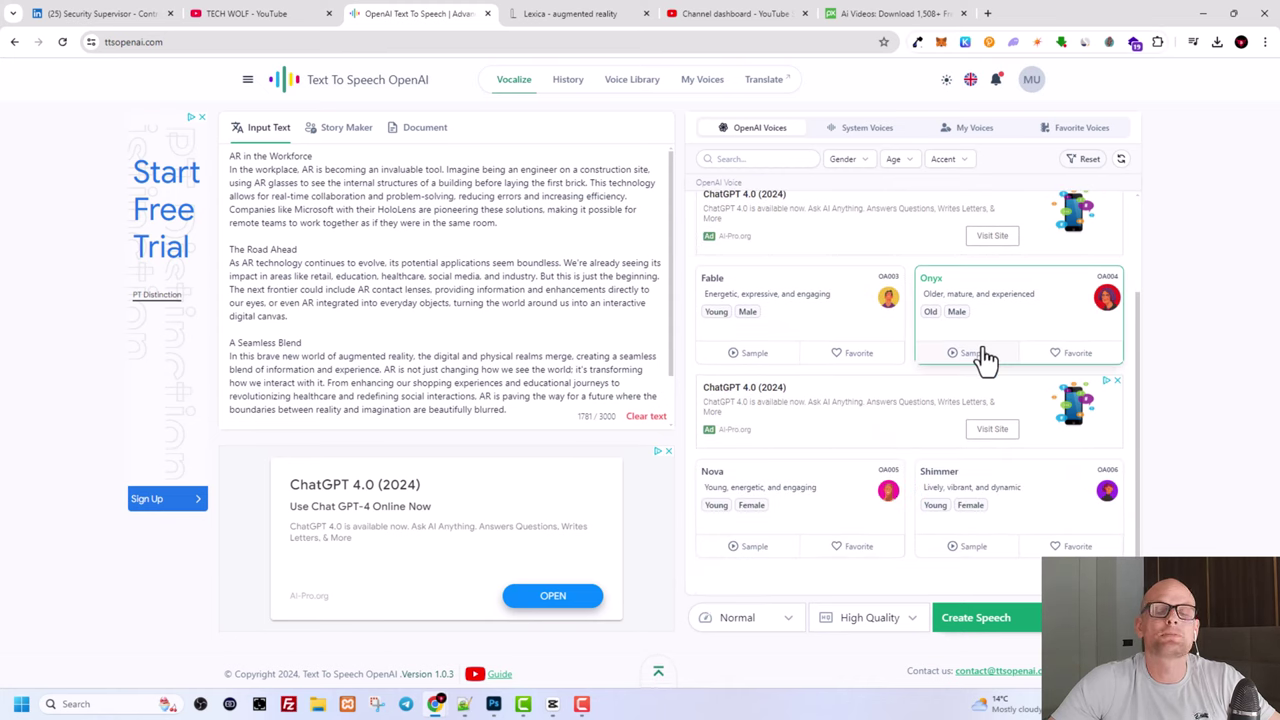
{"action": "left_click", "coordinate": [750, 556]}
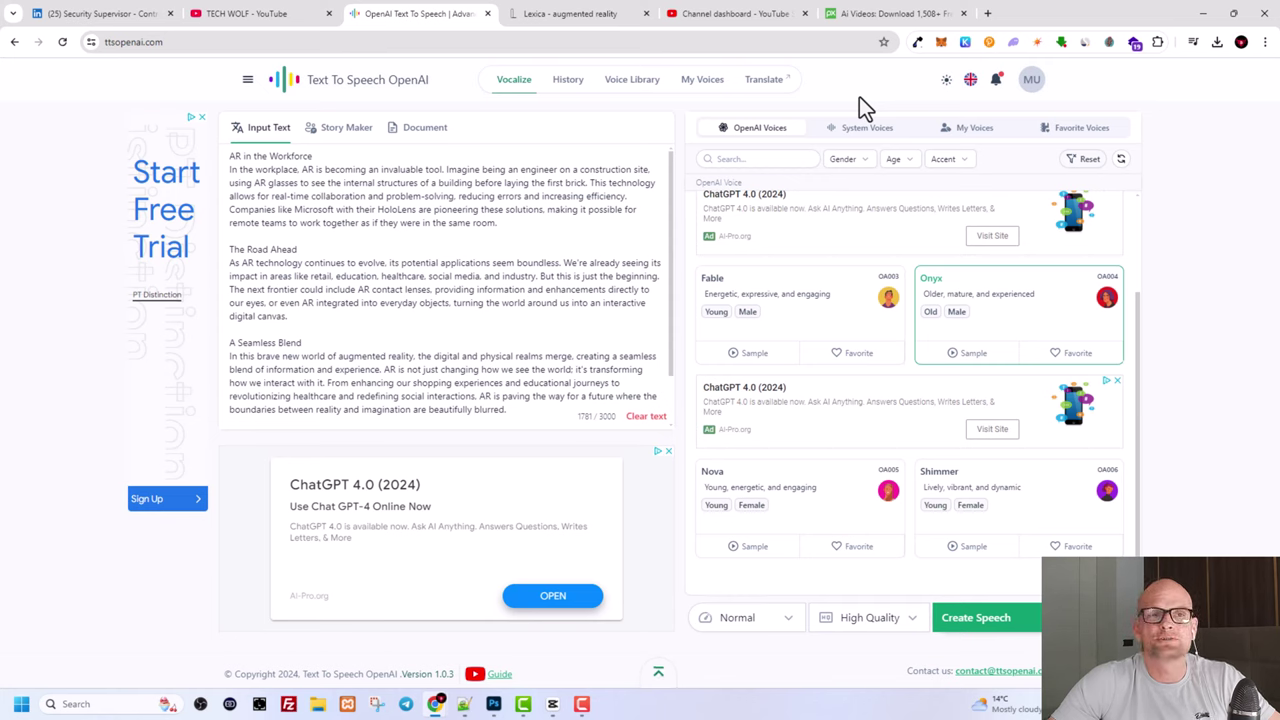
{"action": "scroll", "coordinate": [782, 344], "scroll_direction": "up", "scroll_amount": 2}
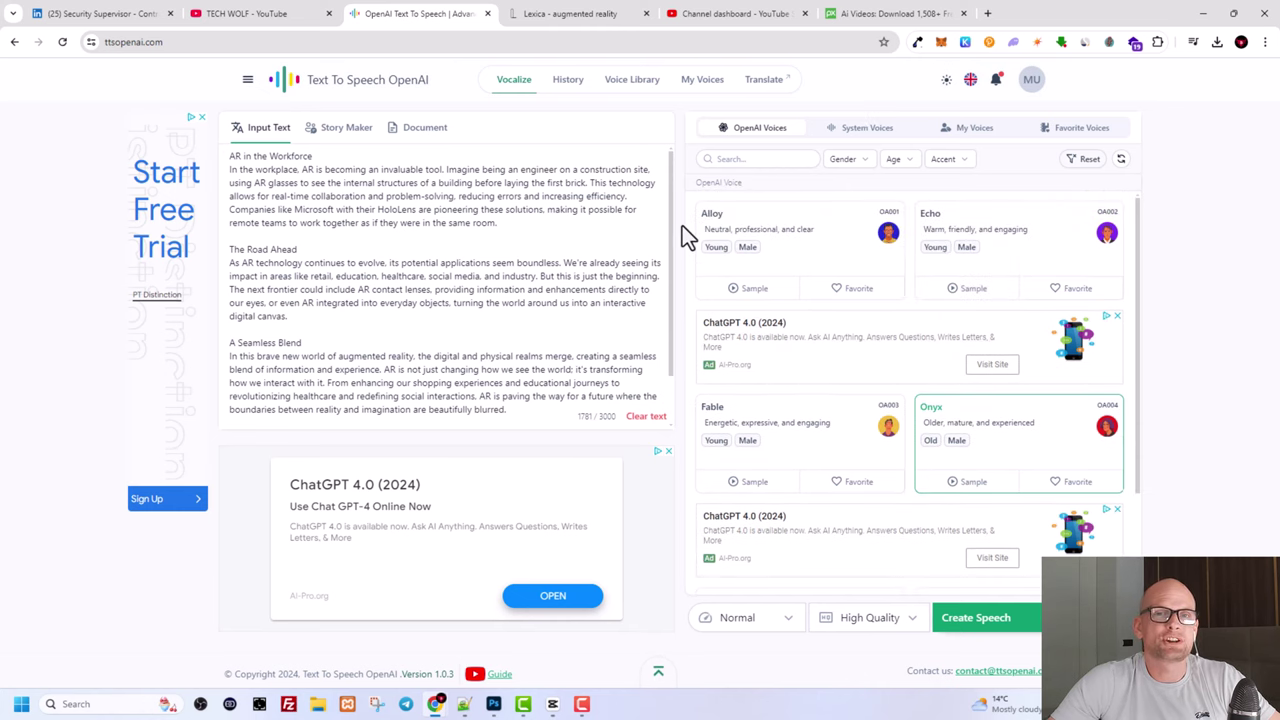
{"action": "left_click", "coordinate": [880, 13]}
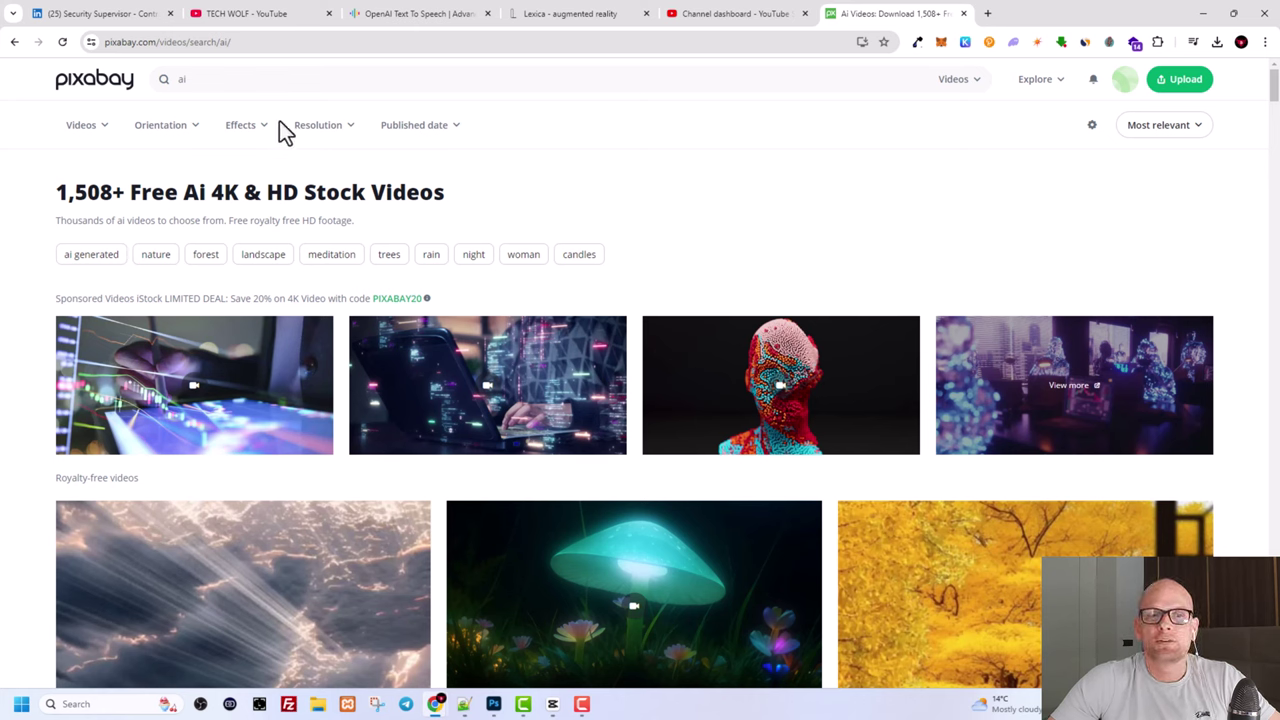
Step: Browse down through Pixabay's 'ai' results of AI-generated royalty-free video clips
{"action": "left_click", "coordinate": [218, 82]}
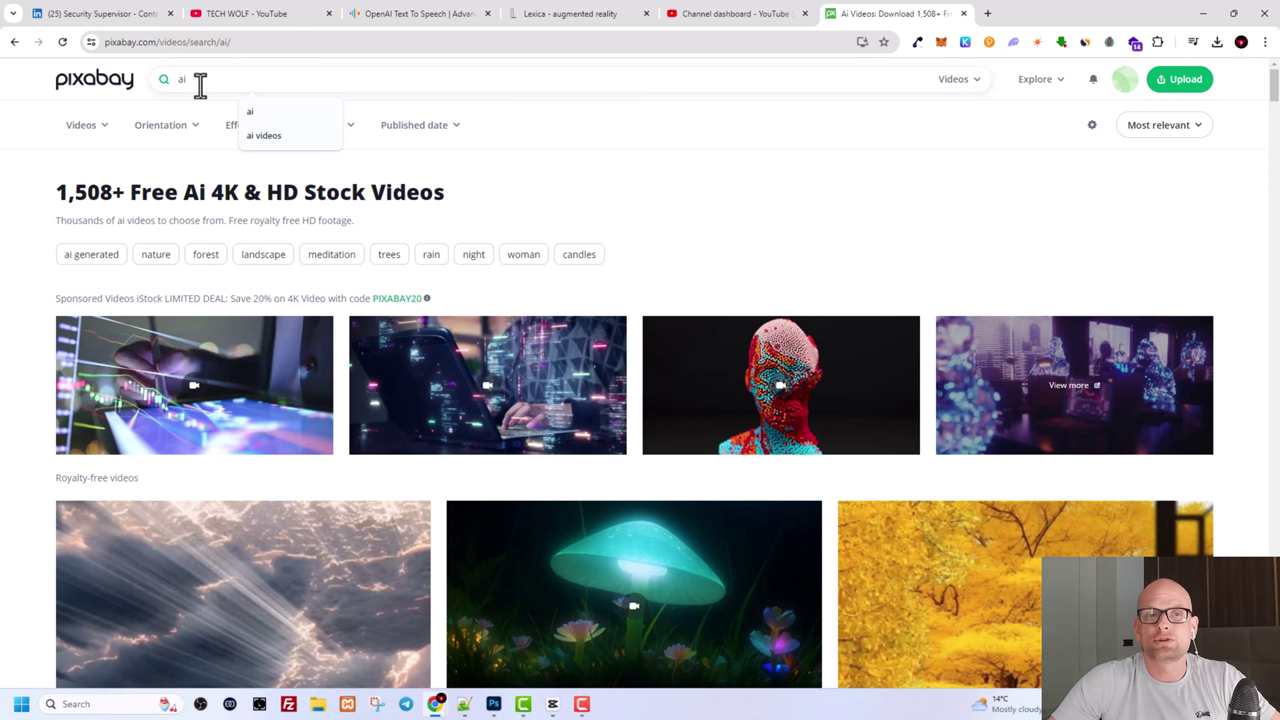
{"action": "scroll", "coordinate": [640, 257], "scroll_direction": "down", "scroll_amount": 6}
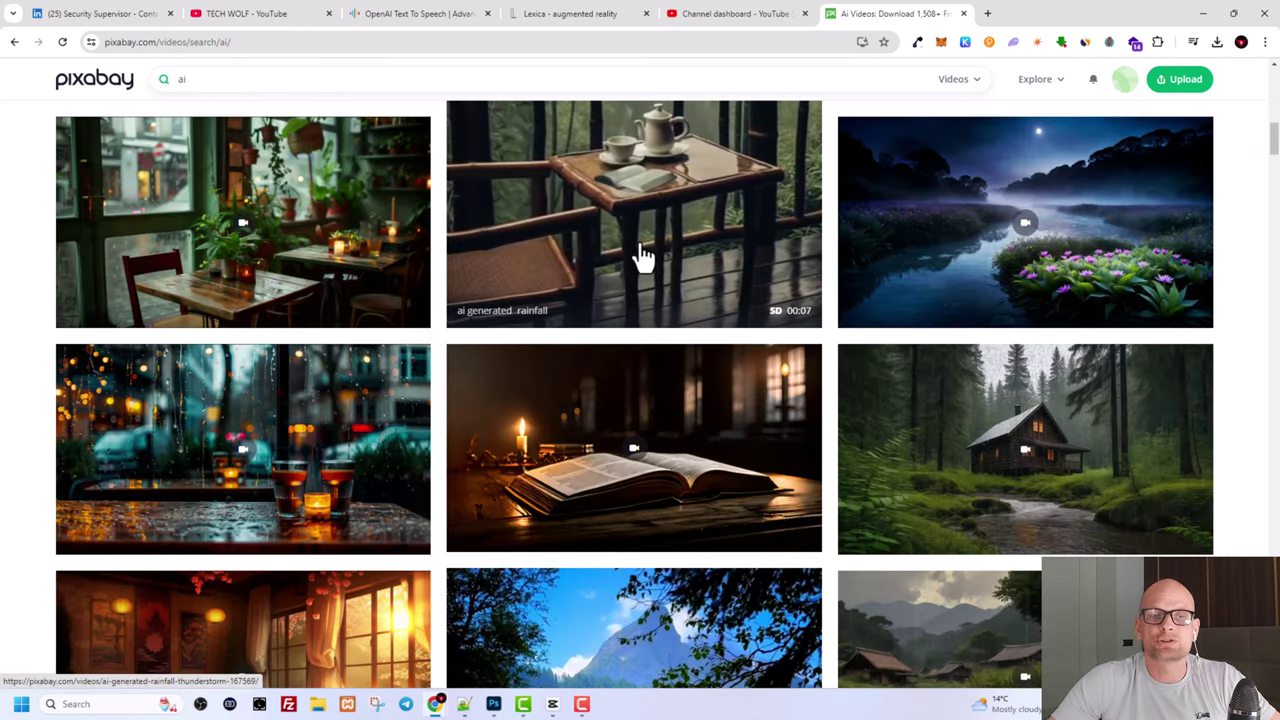
{"action": "scroll", "coordinate": [649, 323], "scroll_direction": "down", "scroll_amount": 3}
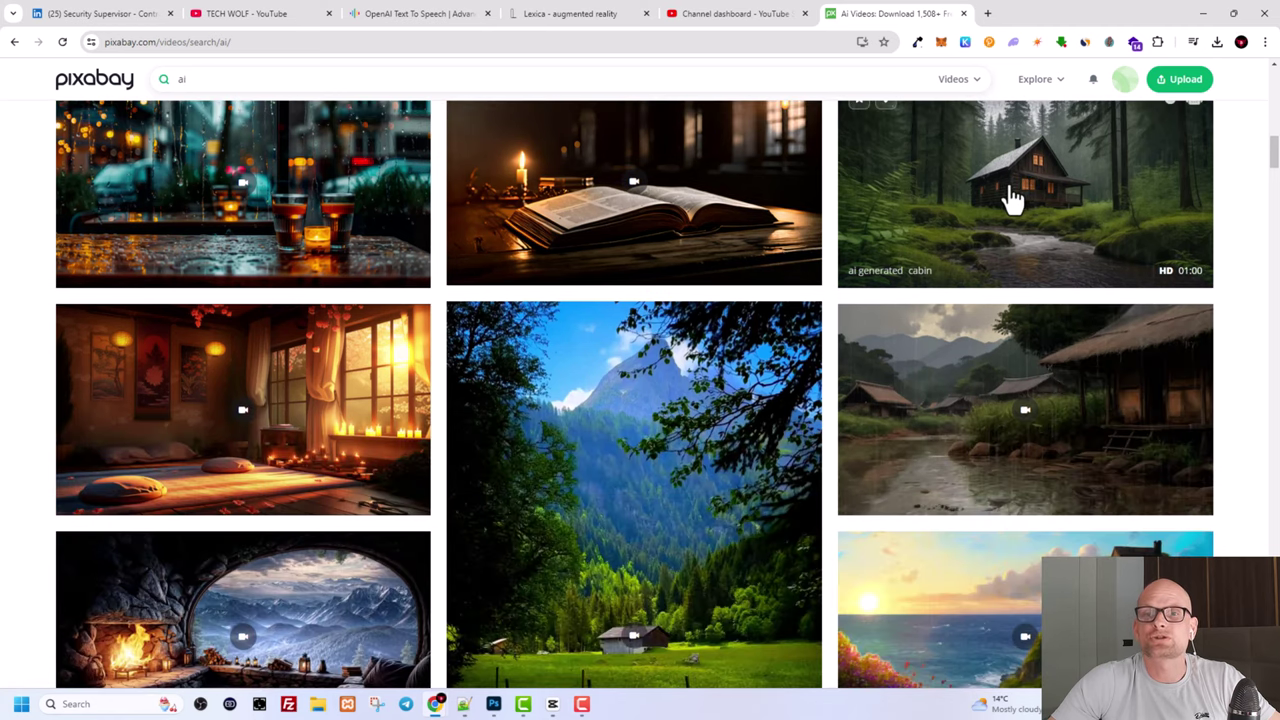
{"action": "scroll", "coordinate": [408, 286], "scroll_direction": "down", "scroll_amount": 5}
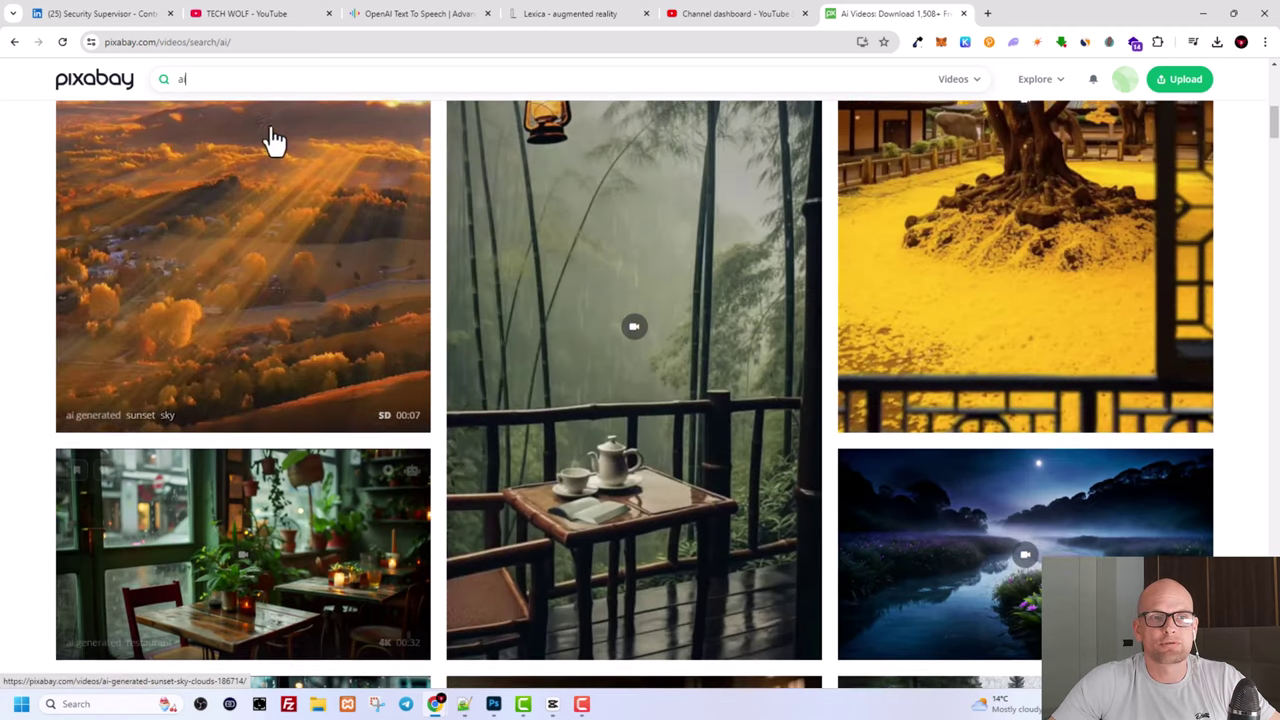
{"action": "left_click", "coordinate": [186, 80]}
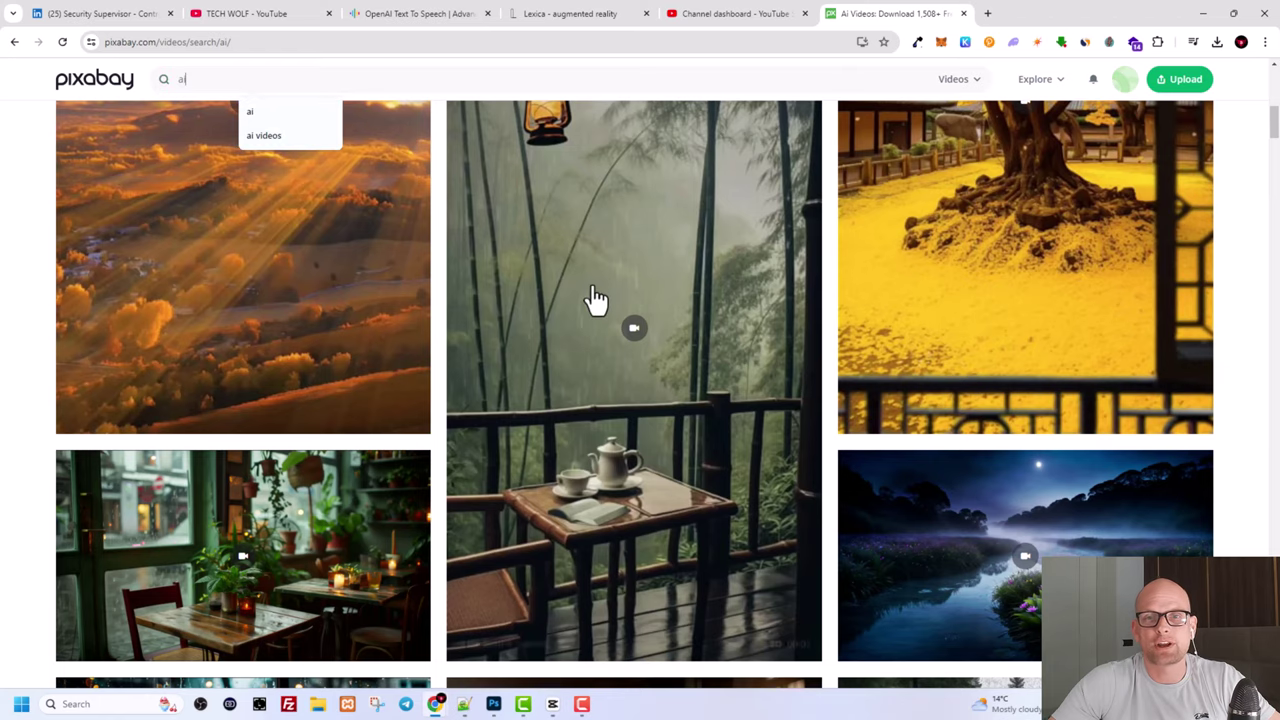
{"action": "scroll", "coordinate": [843, 266], "scroll_direction": "down", "scroll_amount": 13}
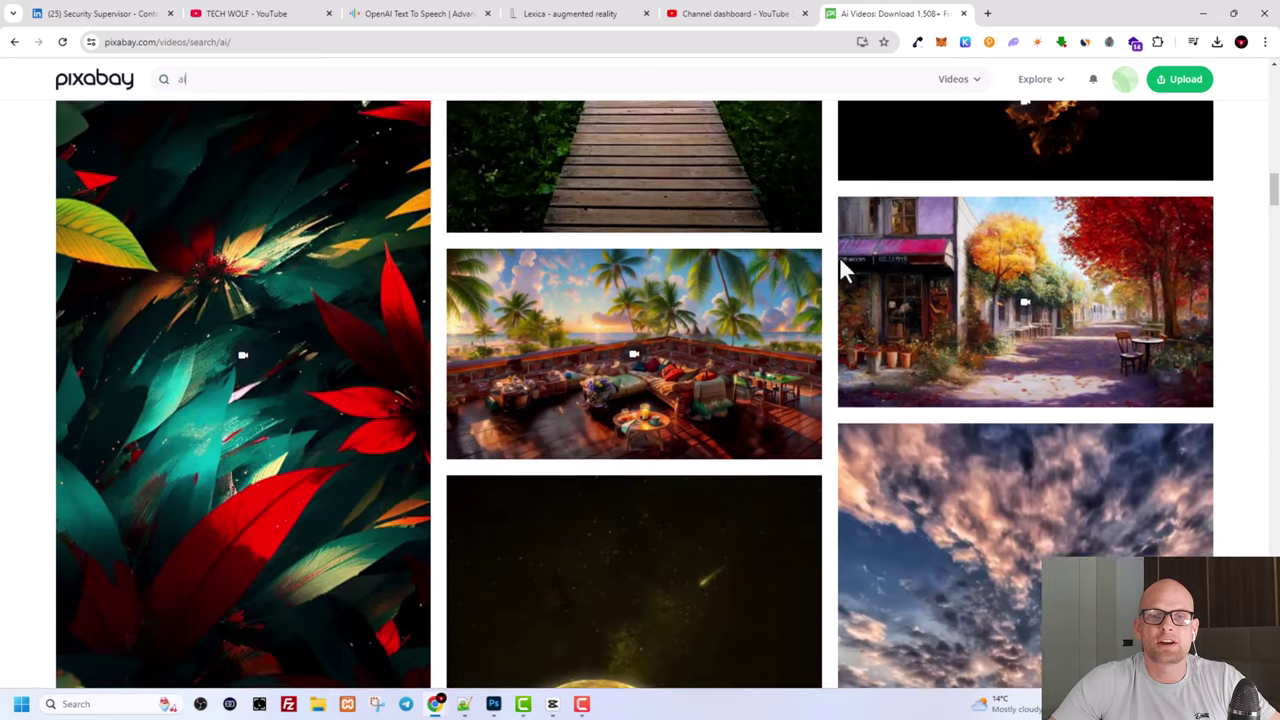
{"action": "scroll", "coordinate": [841, 266], "scroll_direction": "down", "scroll_amount": 10}
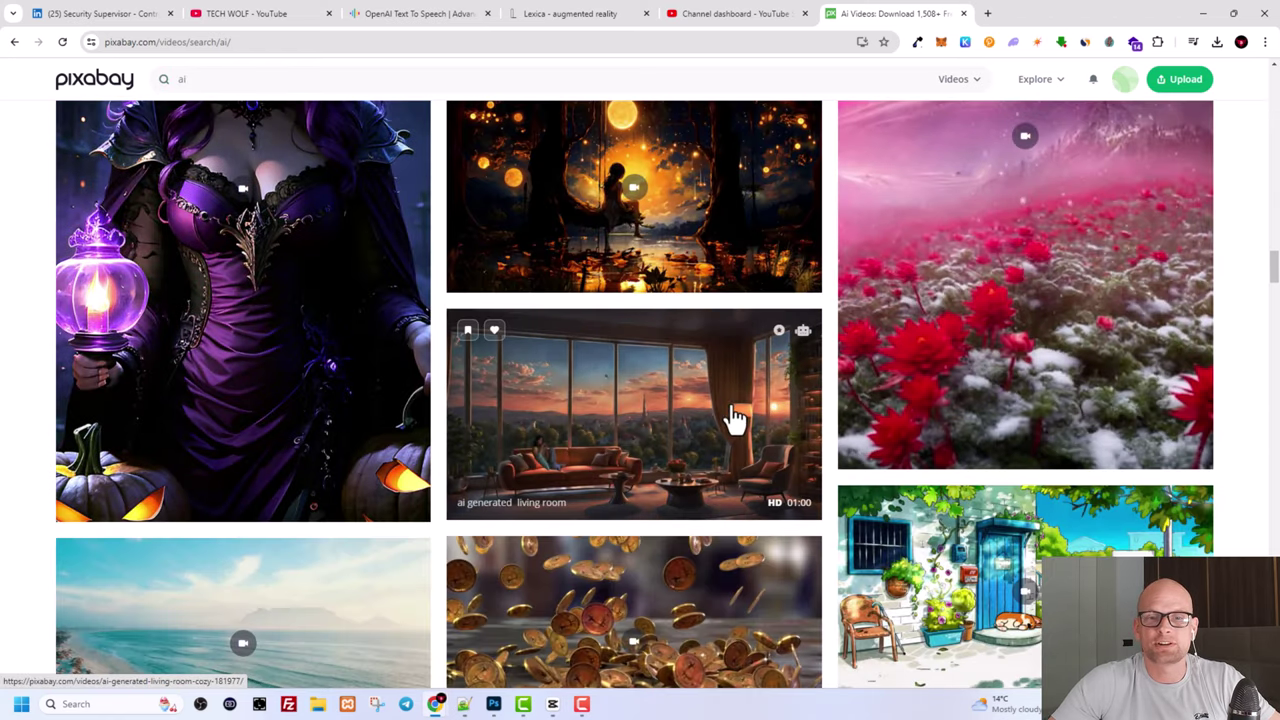